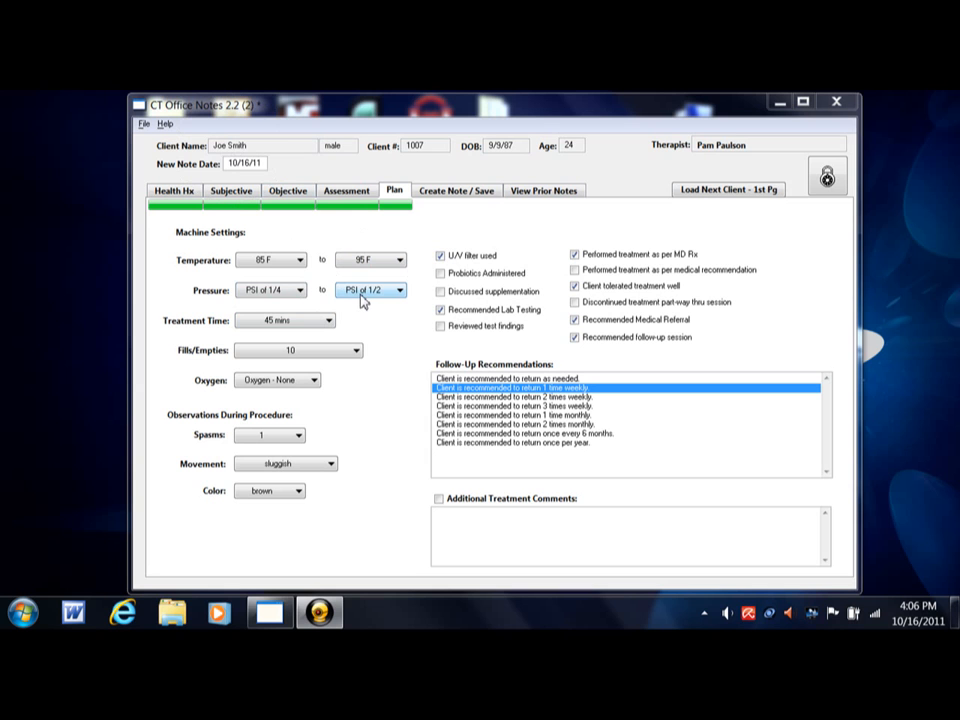
key(ctrl)
key(ctrl)
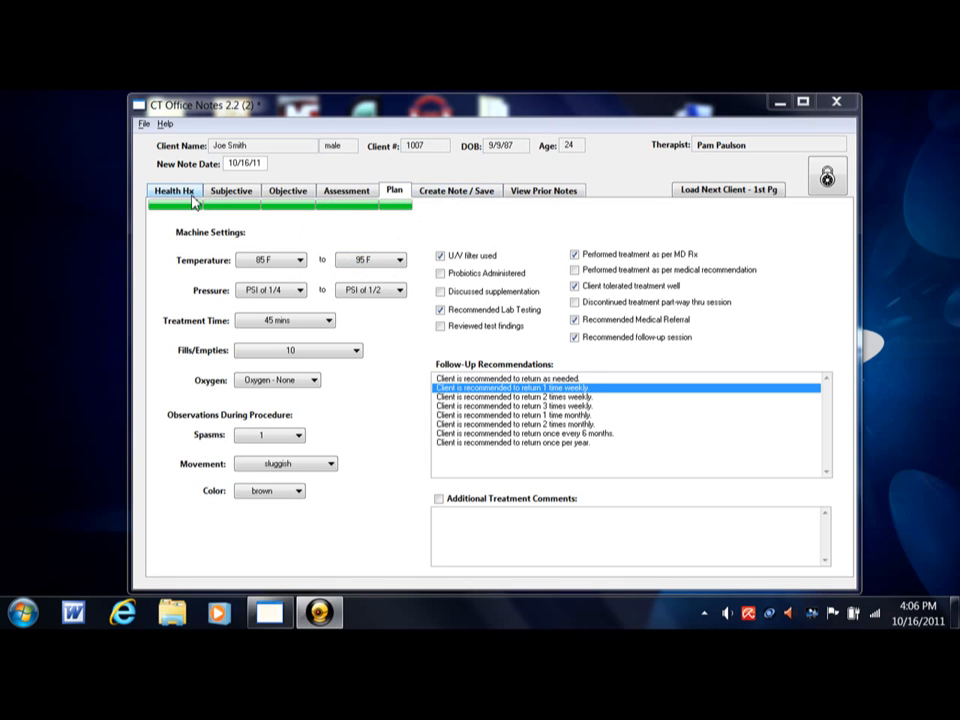
key(ctrl)
key(ctrl)
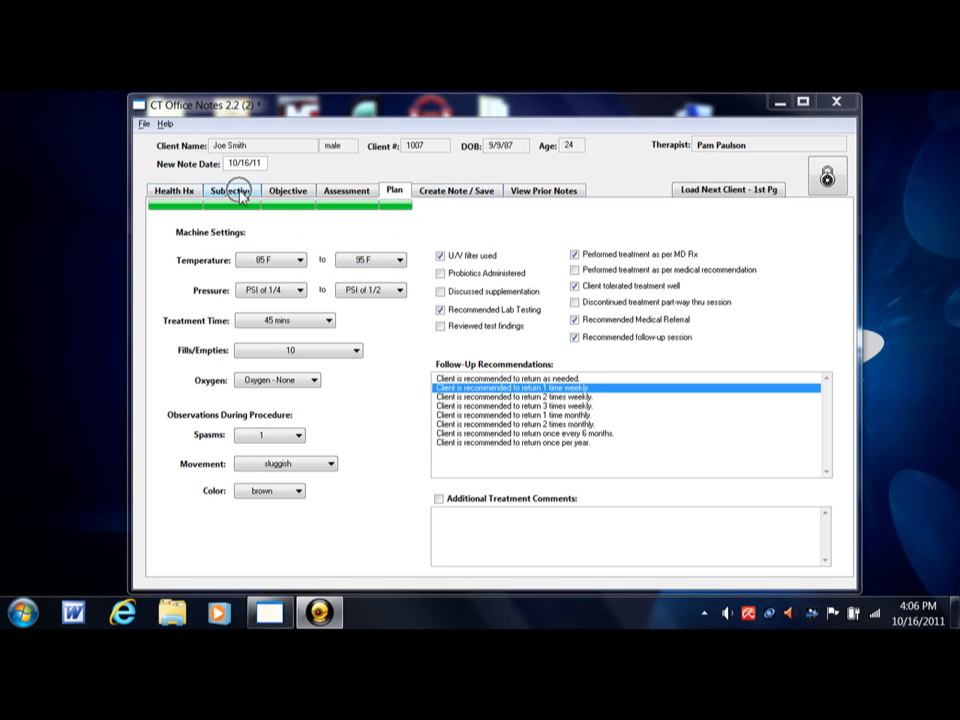
key(ctrl)
key(ctrl)
- Generate a new treatment note from the completed chart sections, and regenerate it once for alternative wording
click(458, 194)
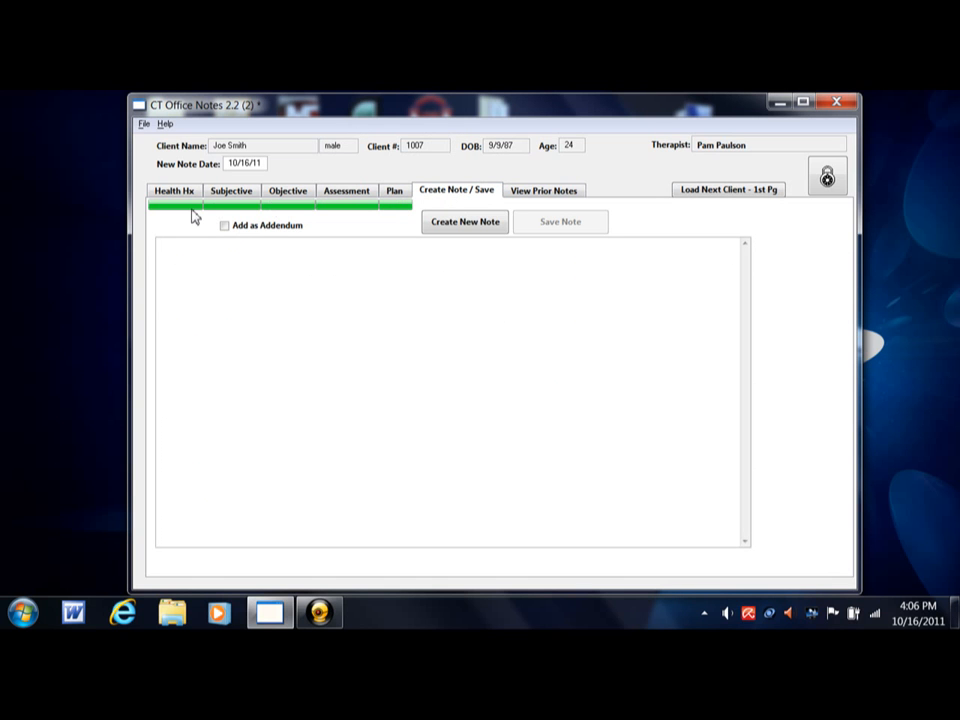
key(ctrl)
key(ctrl)
click(466, 222)
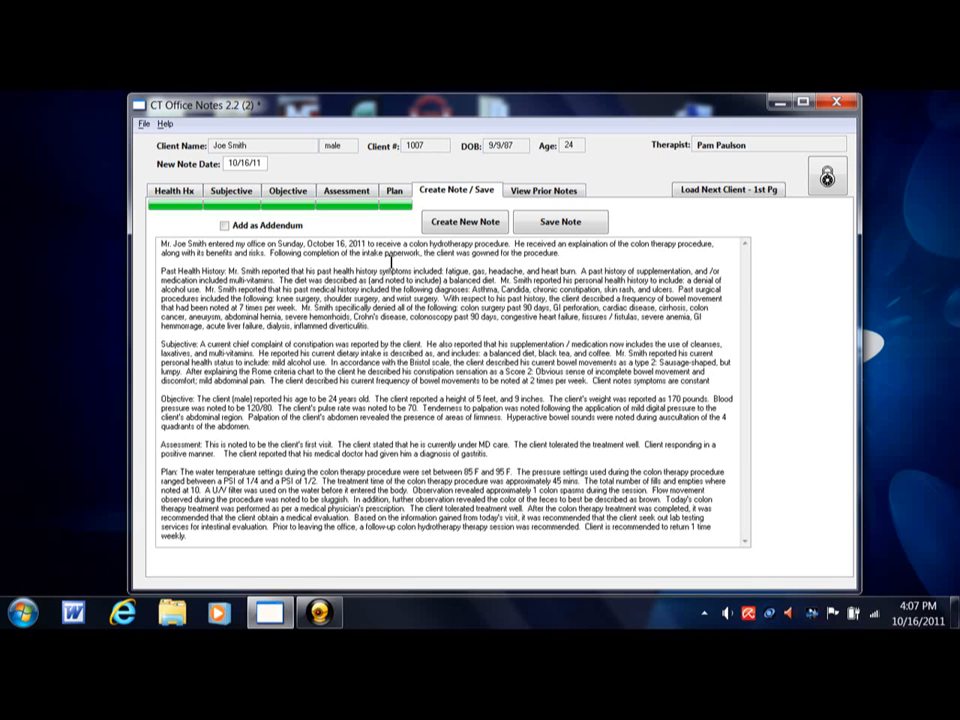
click(474, 228)
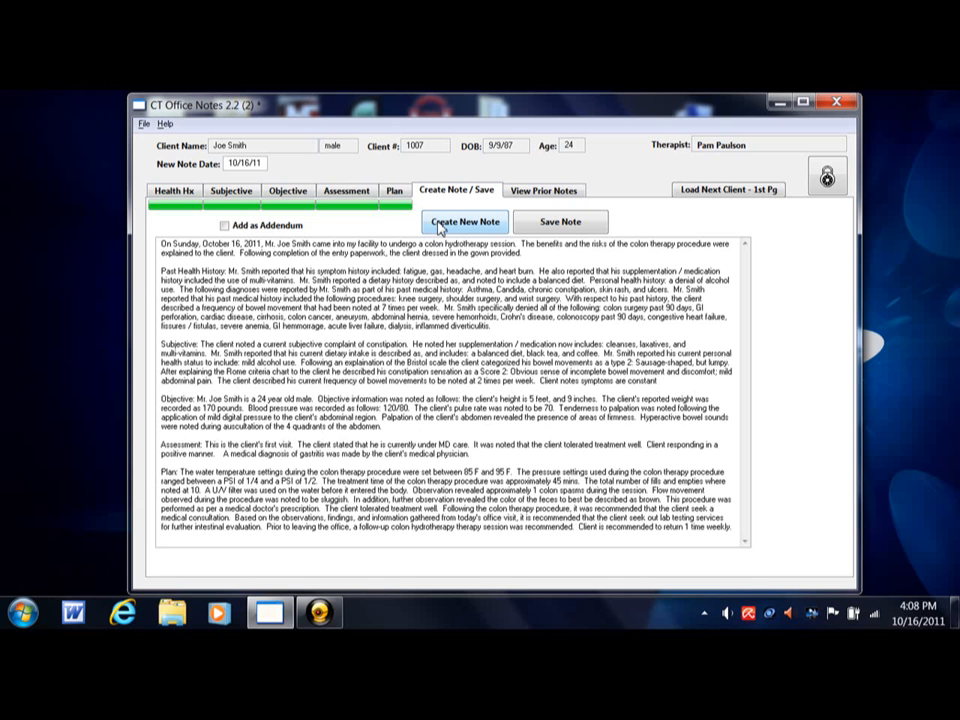
- Mark constipation as an improved symptom and set the progress since last visit to Positive
click(250, 195)
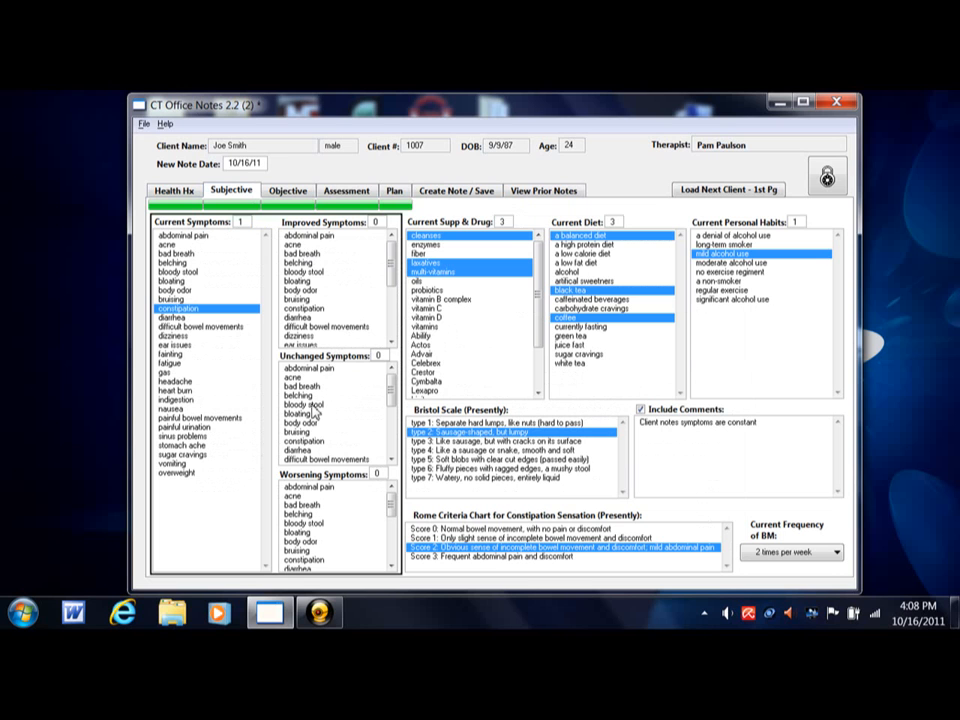
click(303, 309)
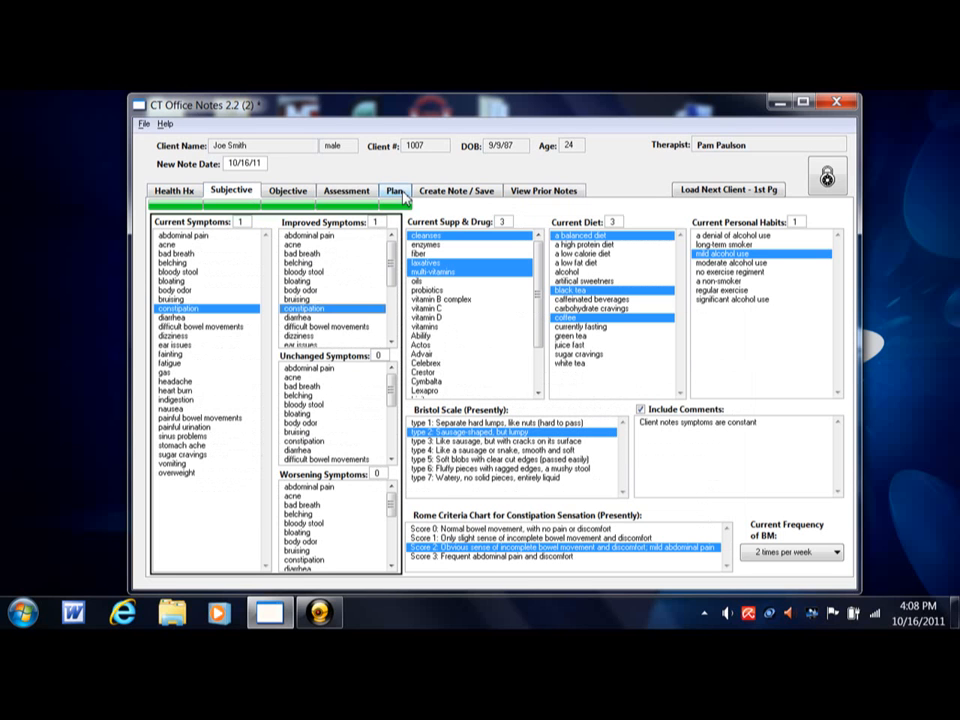
click(345, 191)
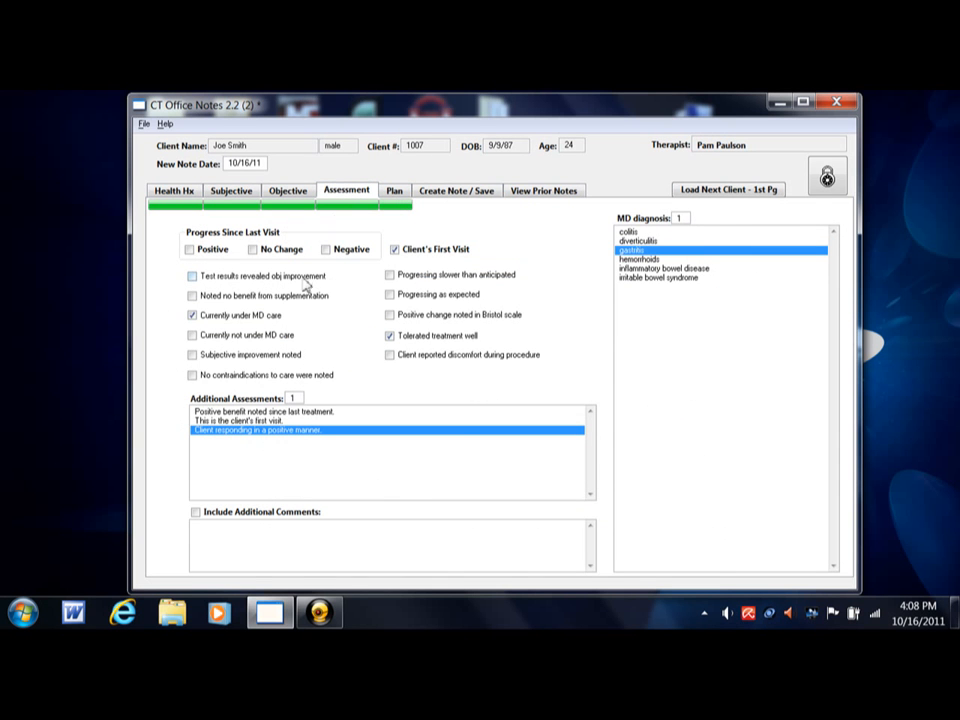
click(214, 252)
- Set the lower machine temperature in the treatment plan to 80 F
click(394, 190)
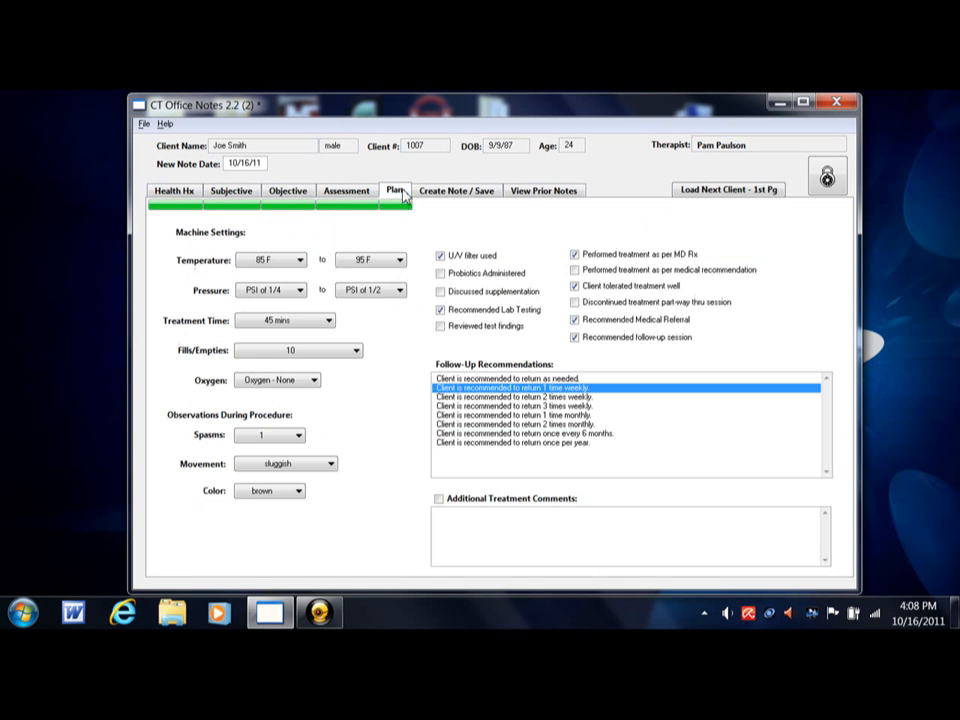
click(299, 260)
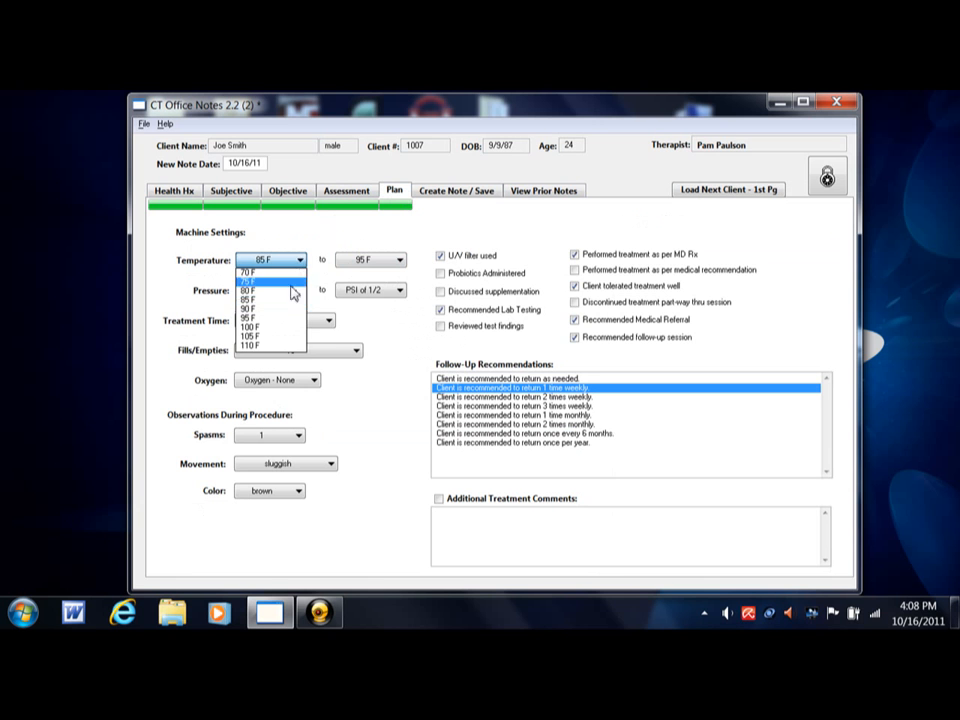
click(291, 294)
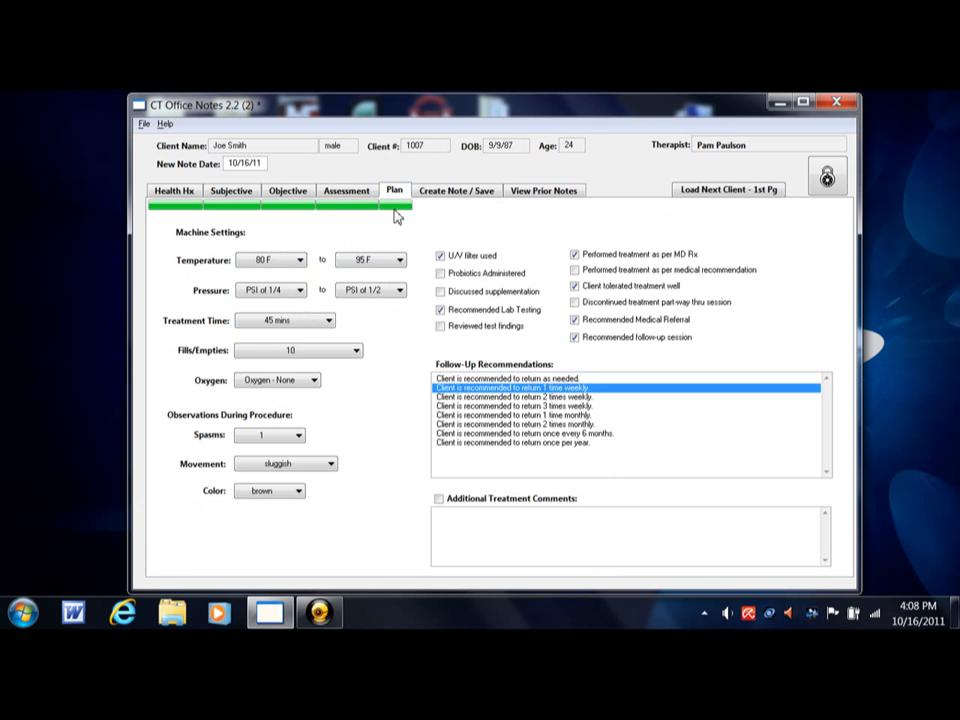
- Generate the note from the updated chart entries and regenerate it several times to vary its wording
click(455, 191)
click(446, 222)
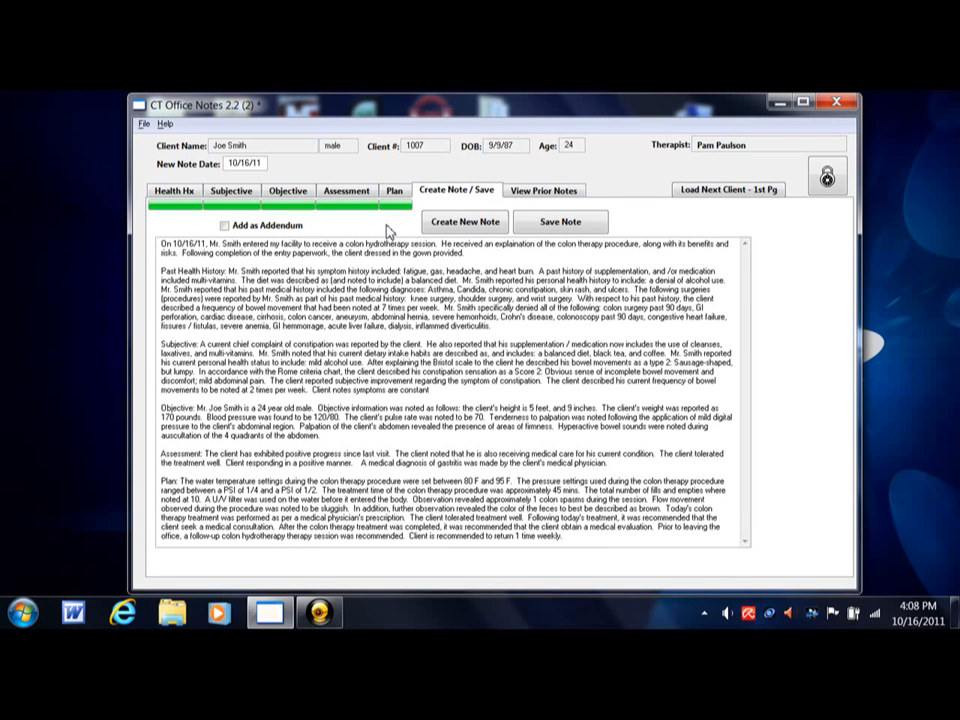
click(461, 229)
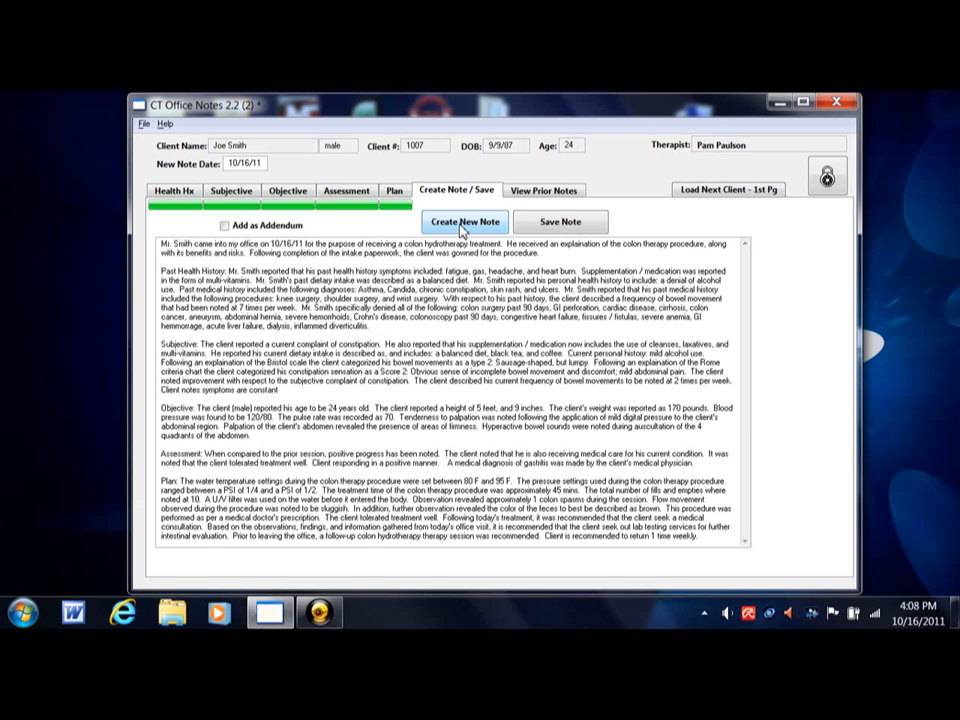
click(461, 224)
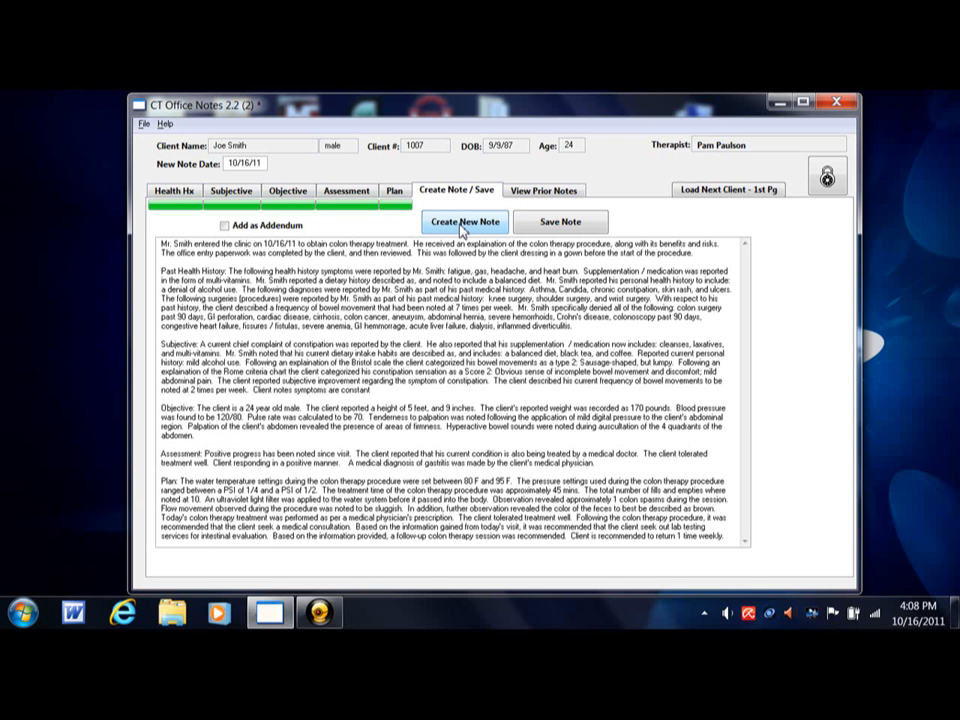
click(461, 224)
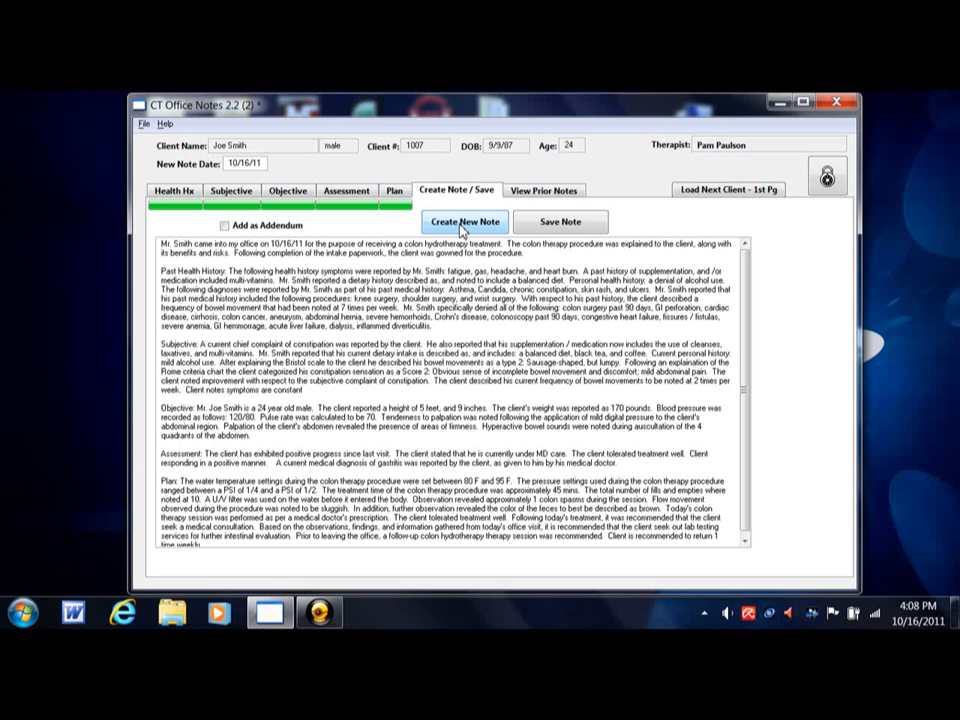
click(461, 226)
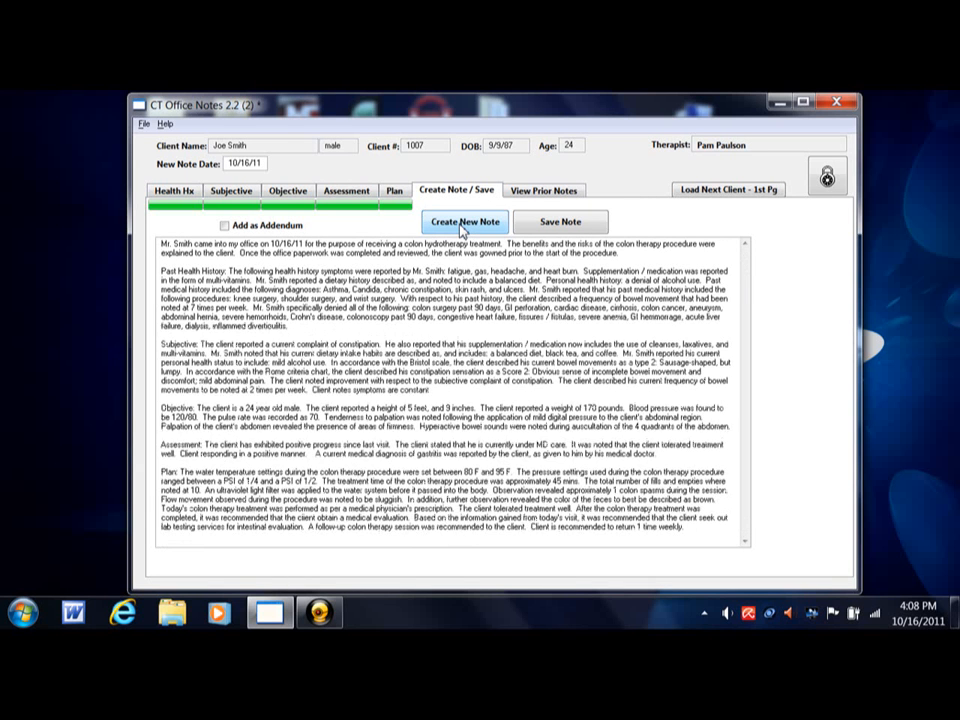
click(461, 226)
click(461, 226)
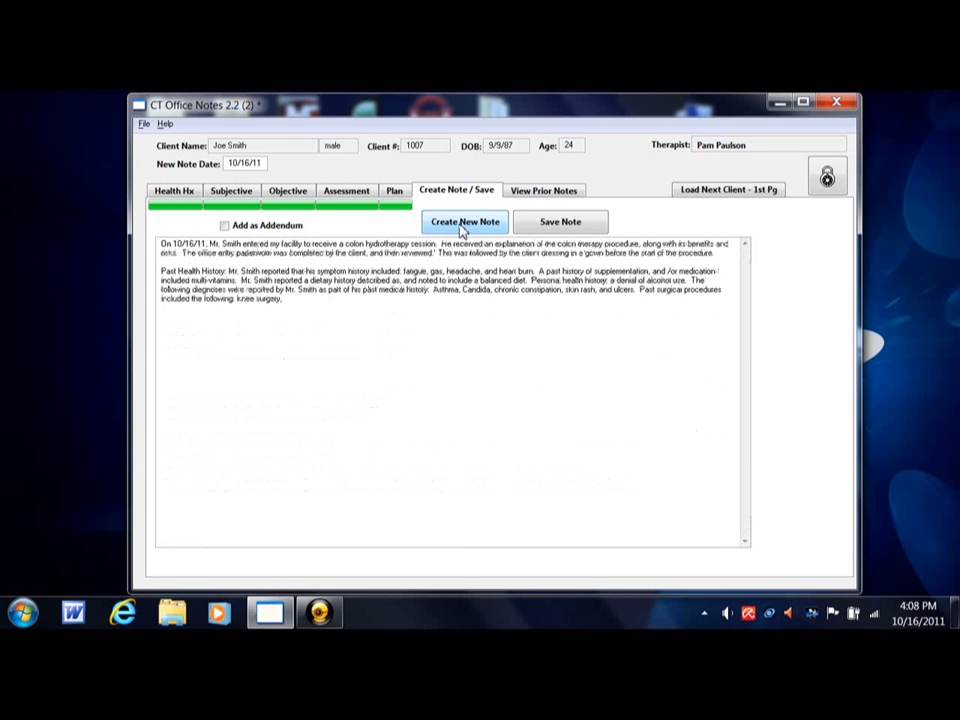
click(461, 226)
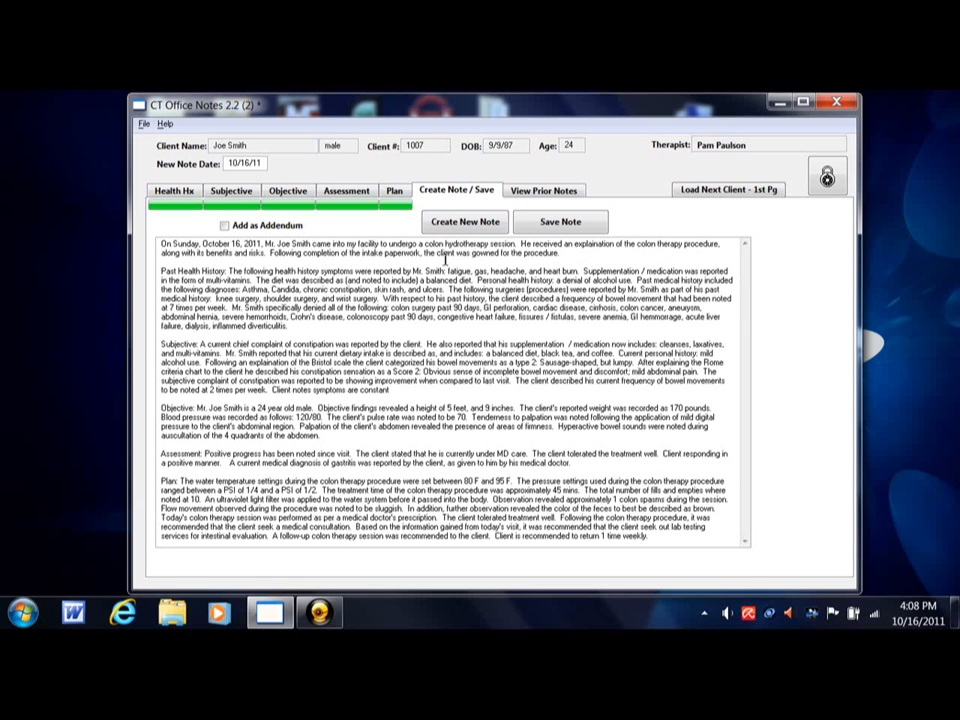
- Try out free-text editing after the note's opening paragraph, delete the trial characters, and save the note
click(586, 257)
text(fdgdfdgdfd)
key(BackSpace)
key(BackSpace)
key(BackSpace)
key(BackSpace)
key(BackSpace)
key(BackSpace)
key(BackSpace)
key(BackSpace)
key(BackSpace)
key(BackSpace)
click(567, 231)
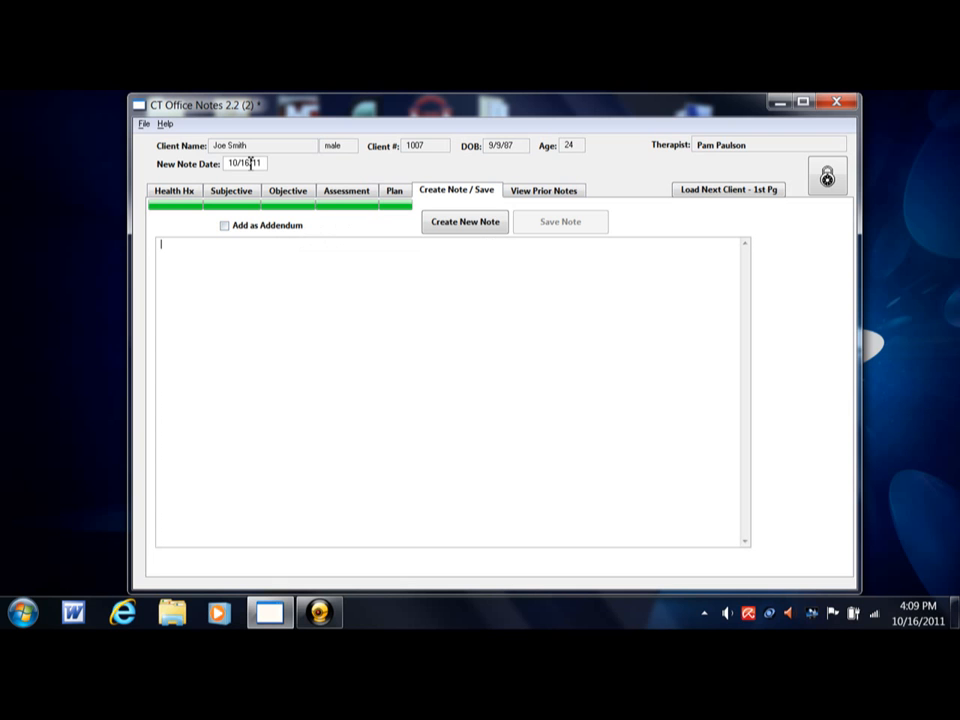
- Set the new note date to 10/15/11, generate the note, and check the date in its opening sentence
key(ctrl)
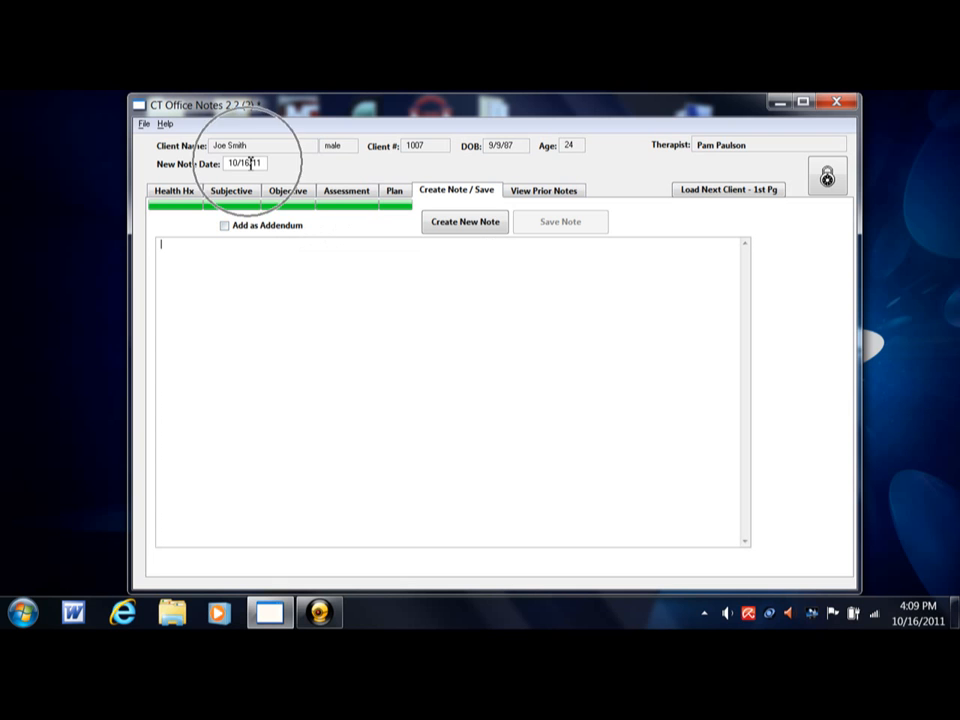
key(ctrl)
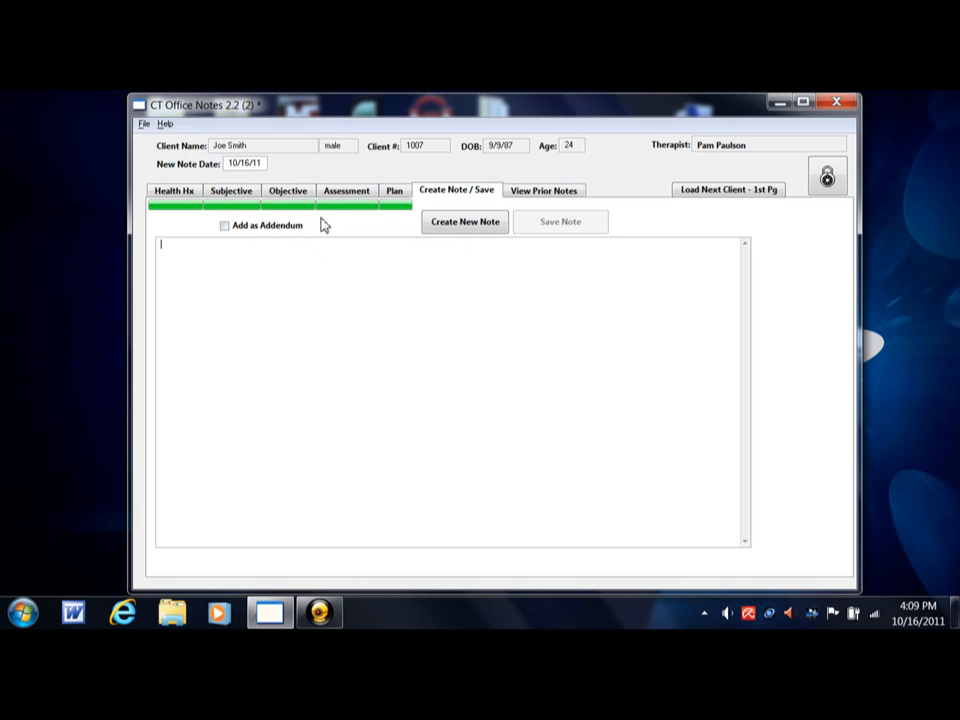
click(250, 166)
text(5)
click(443, 222)
drag(266, 246, 323, 237)
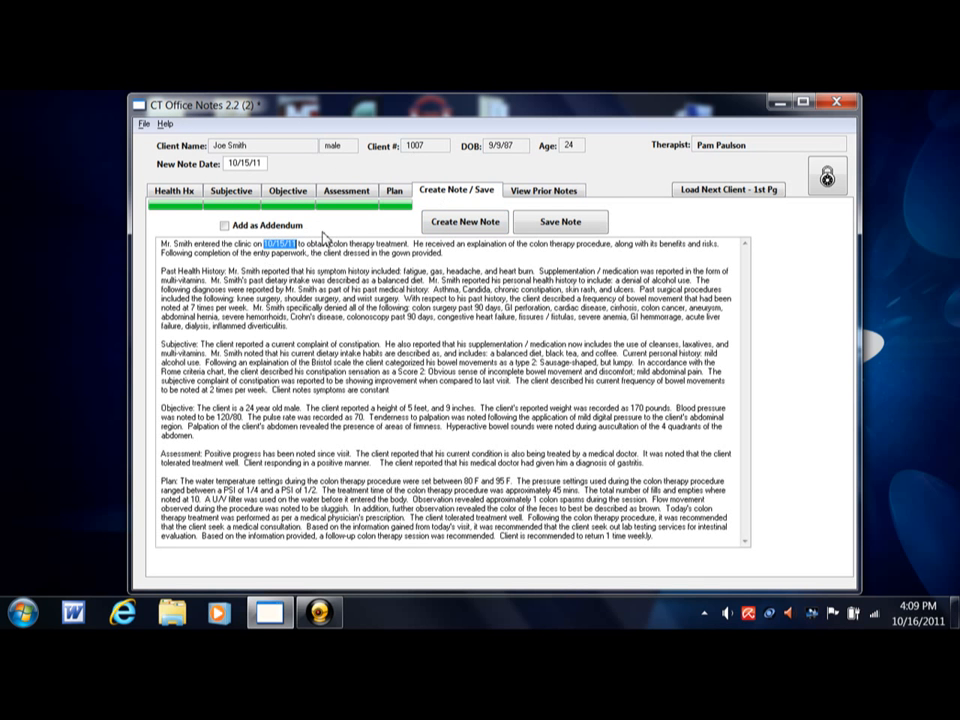
click(311, 243)
- Set the new note date to 10/16/11 and the plan's upper machine temperature to 90 F
drag(245, 163, 251, 163)
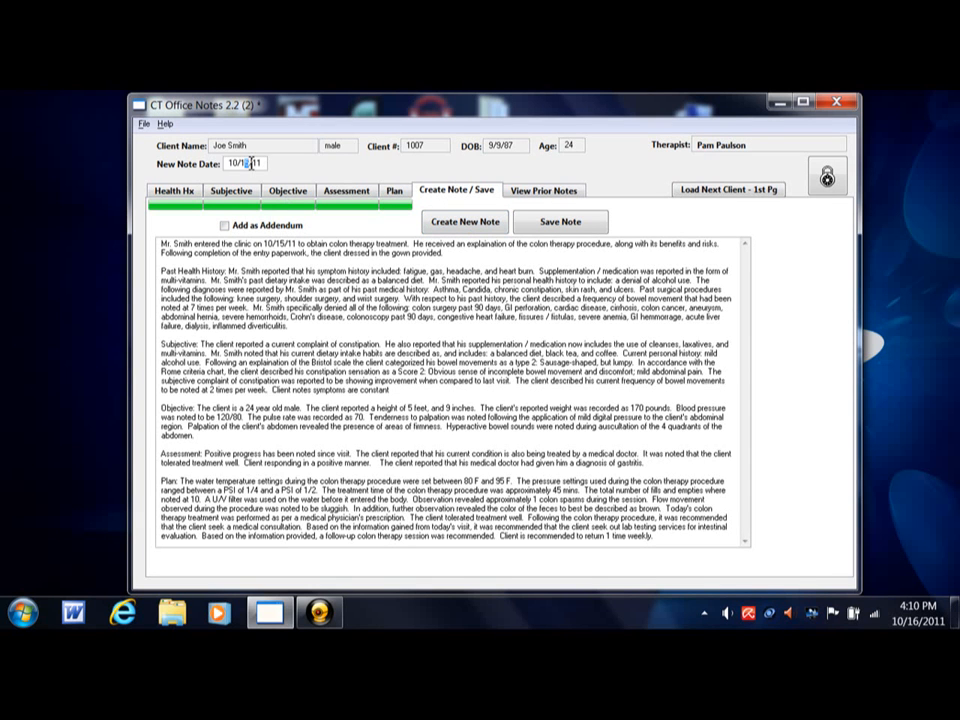
text(6)
click(394, 190)
click(390, 263)
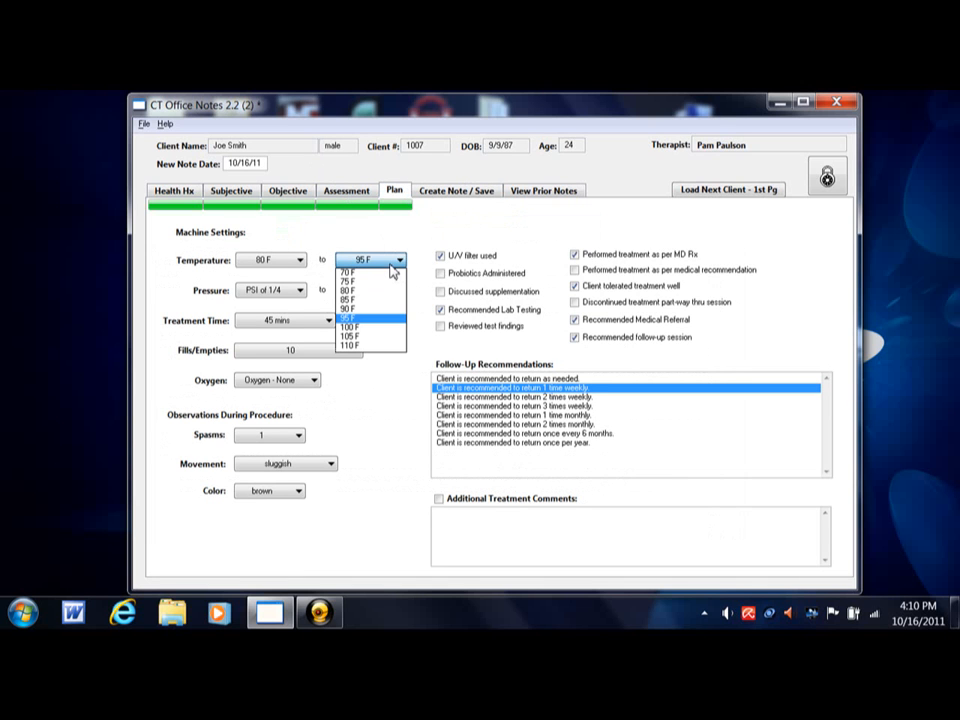
click(376, 310)
- Generate the note with the revised settings and save it, overwriting the existing note from 10/16/11
click(440, 192)
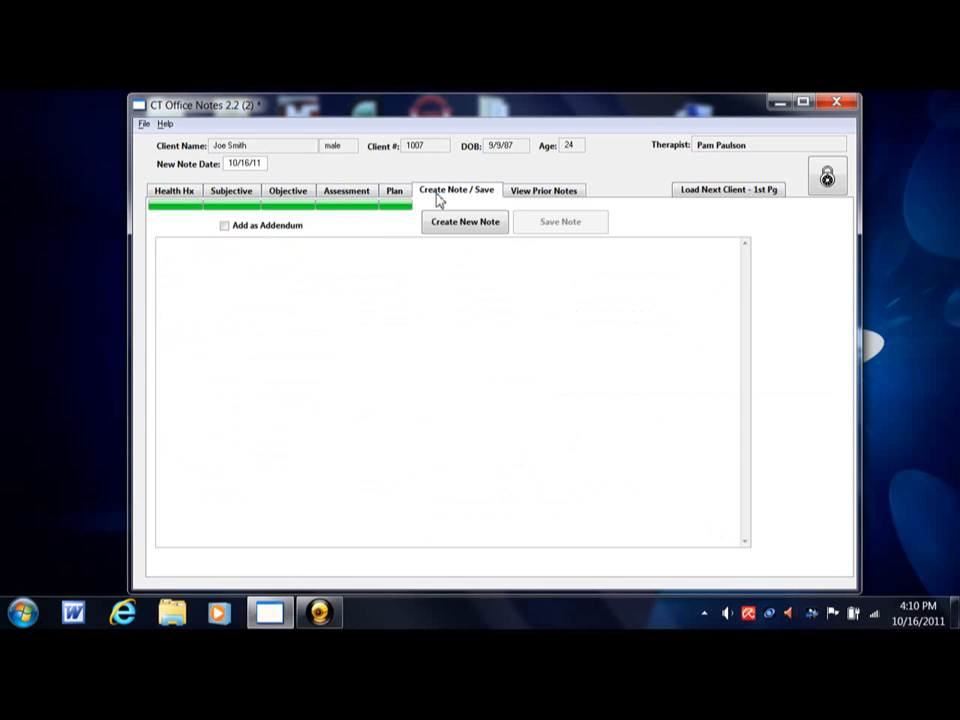
click(453, 230)
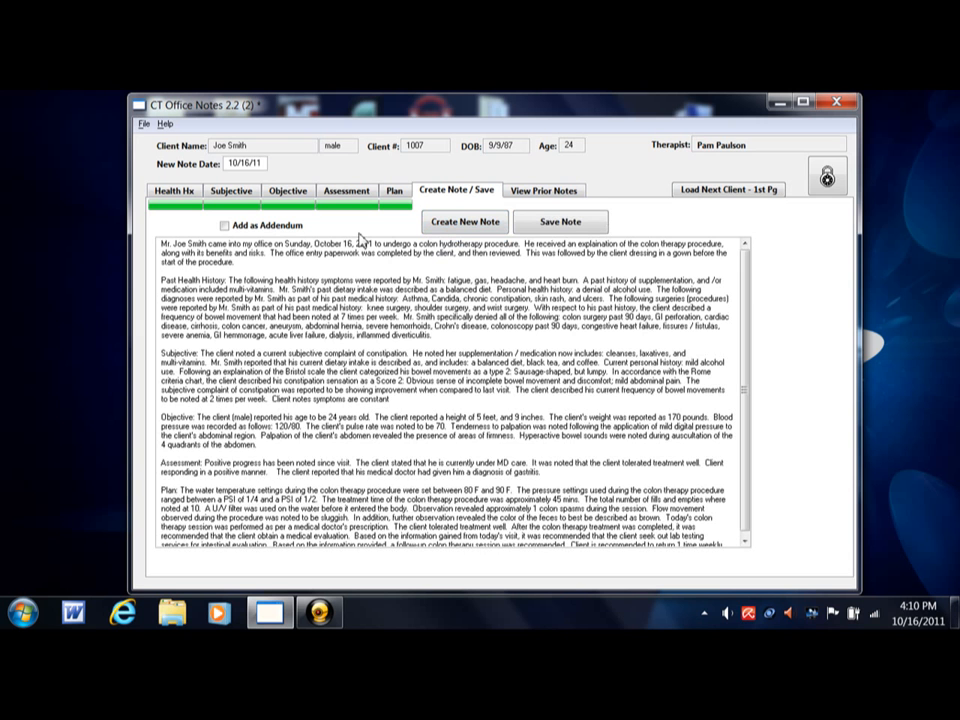
click(560, 222)
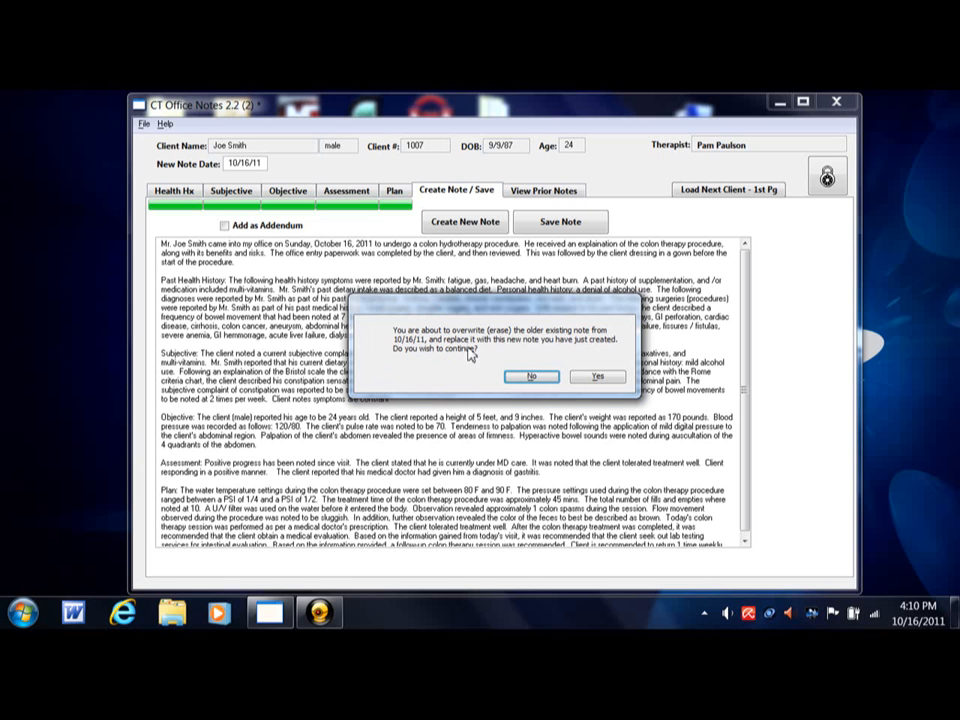
click(582, 378)
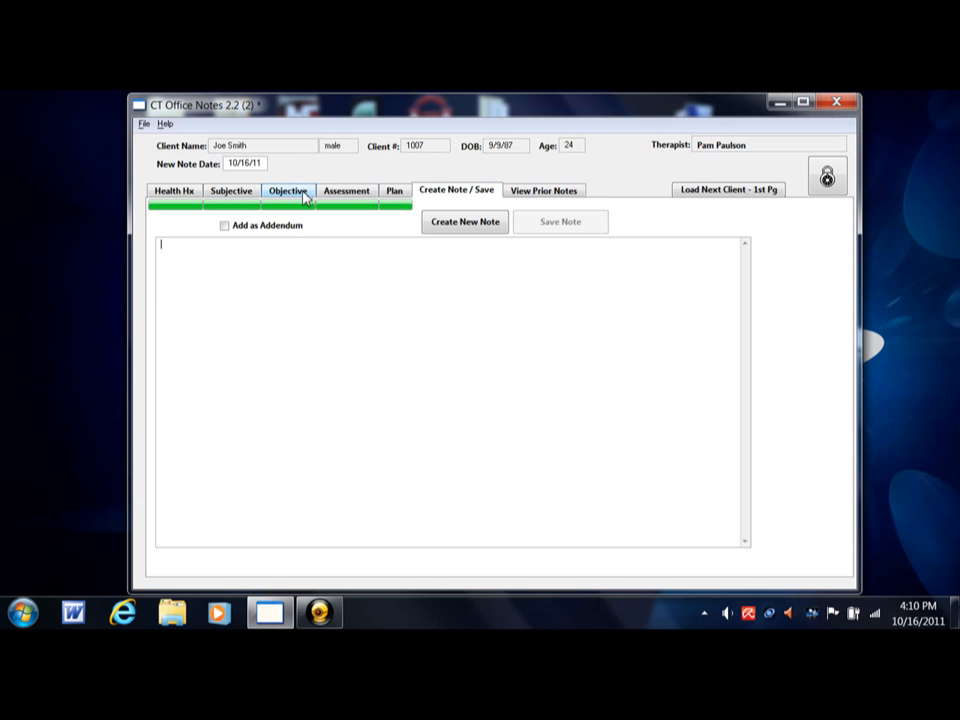
- Generate a second note for the same date with the addendum option enabled, toggling the option off and on again
click(225, 227)
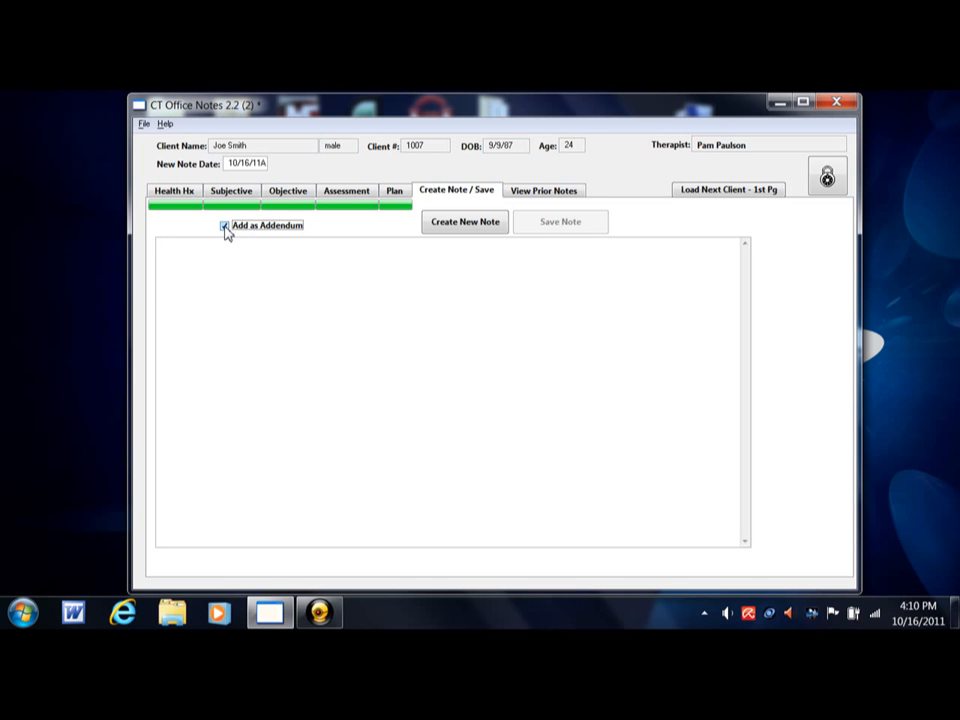
click(455, 224)
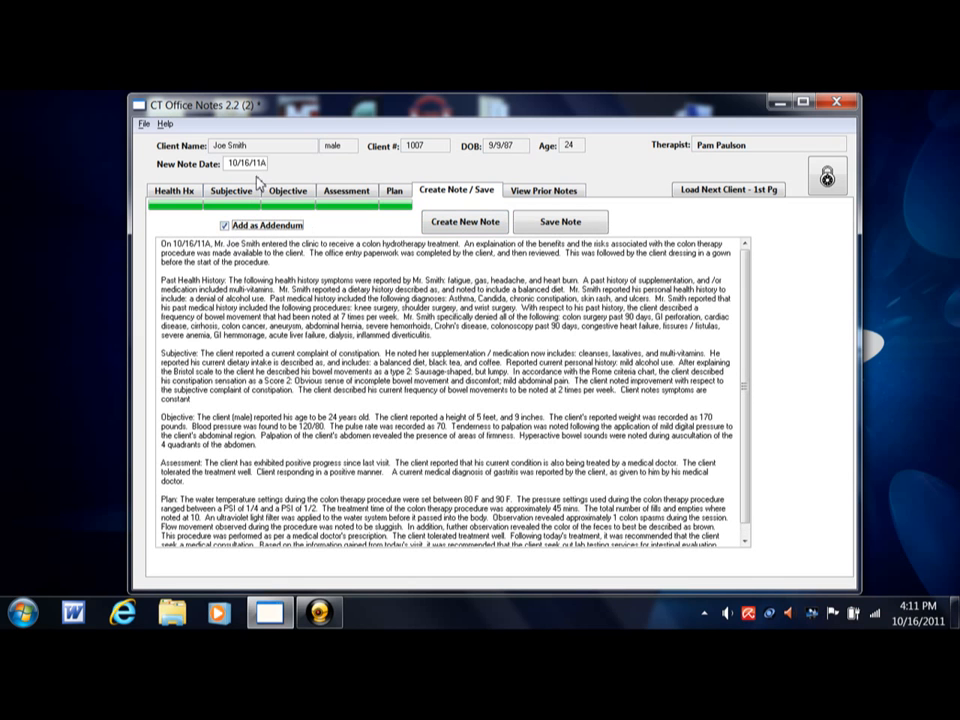
click(264, 227)
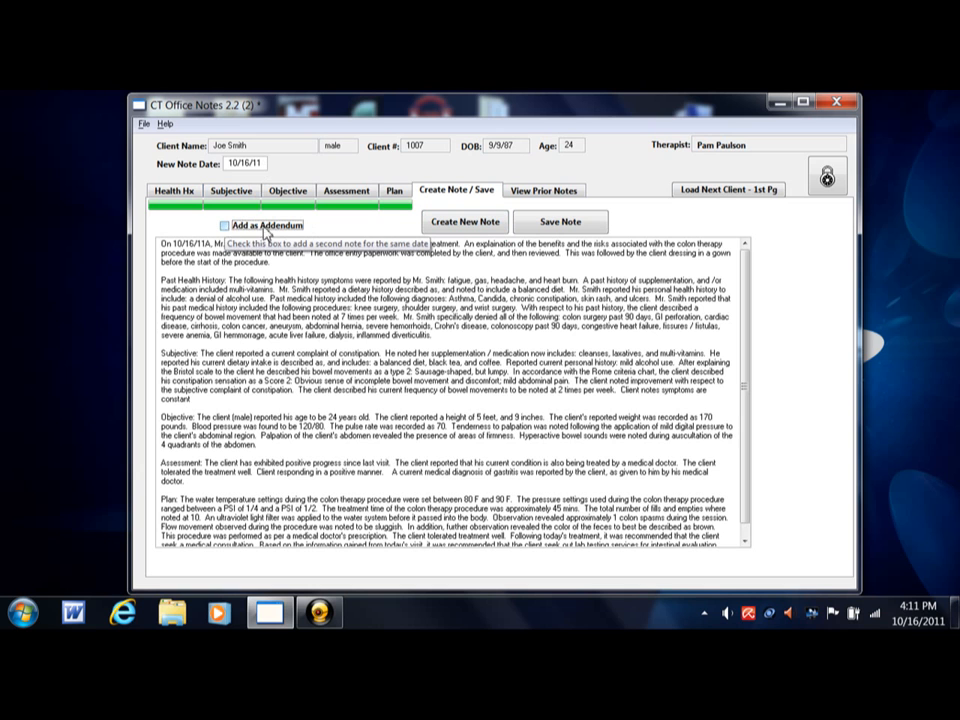
click(224, 226)
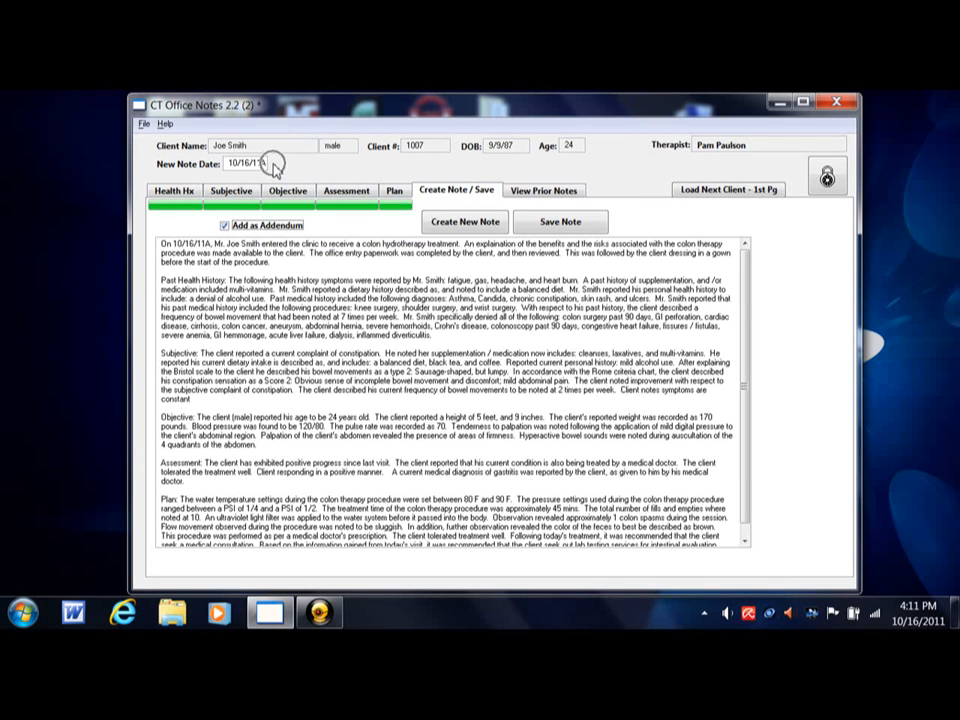
- Re-enter the comma after the date in the addendum's opening sentence and save the addendum note
click(213, 244)
text(,)
click(559, 222)
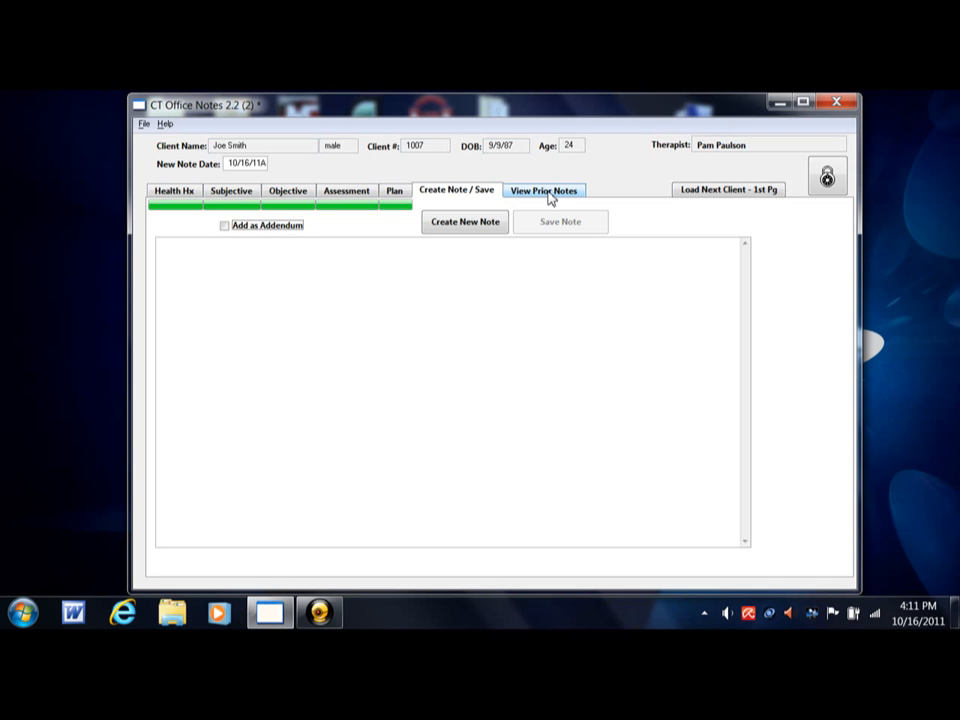
- View the saved 10/16/11 and 10/16/11A notes among the client's prior notes, ending on the 10/16/11 note
click(549, 198)
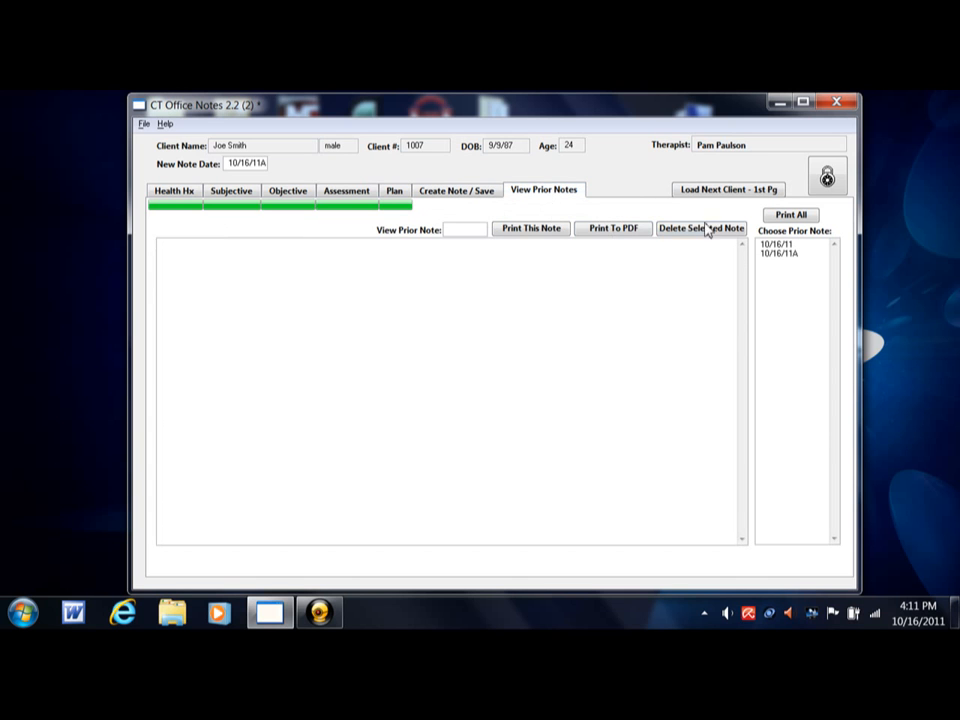
click(780, 248)
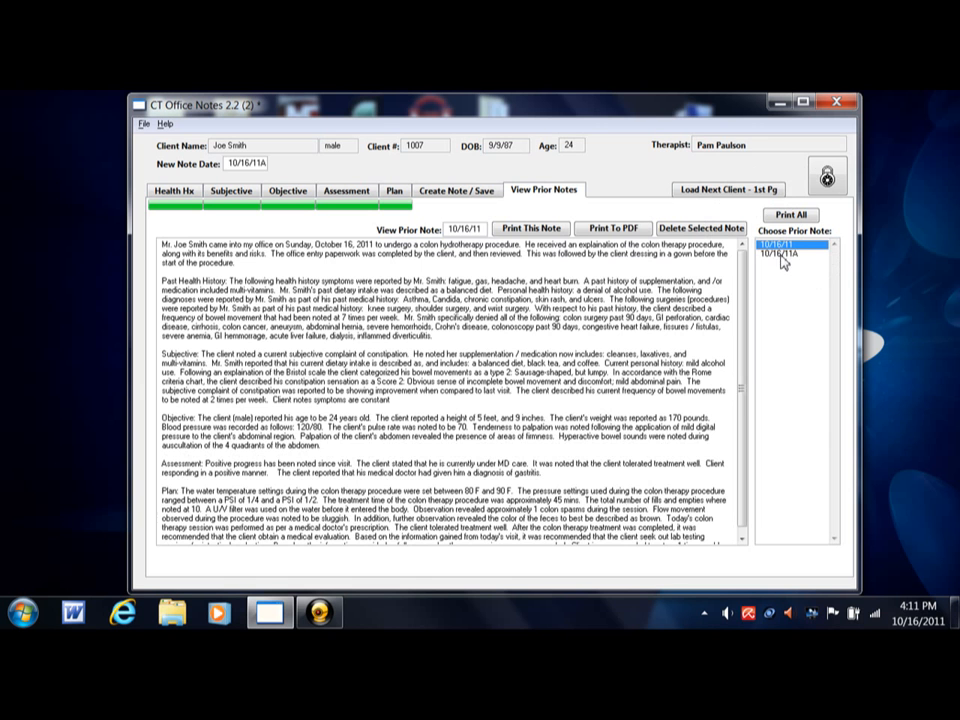
click(781, 256)
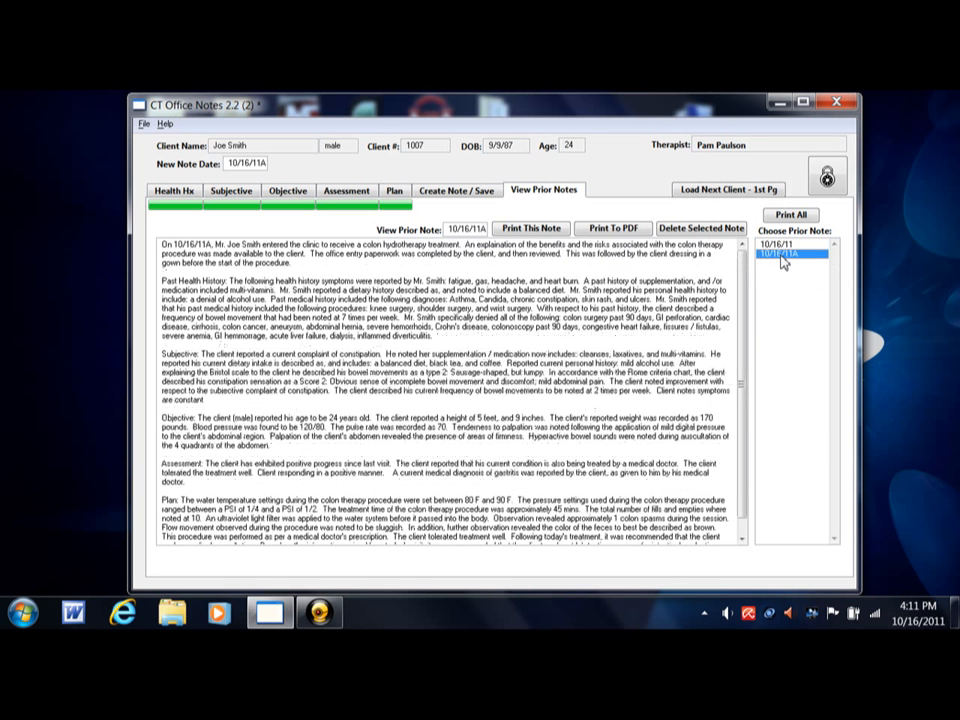
click(781, 245)
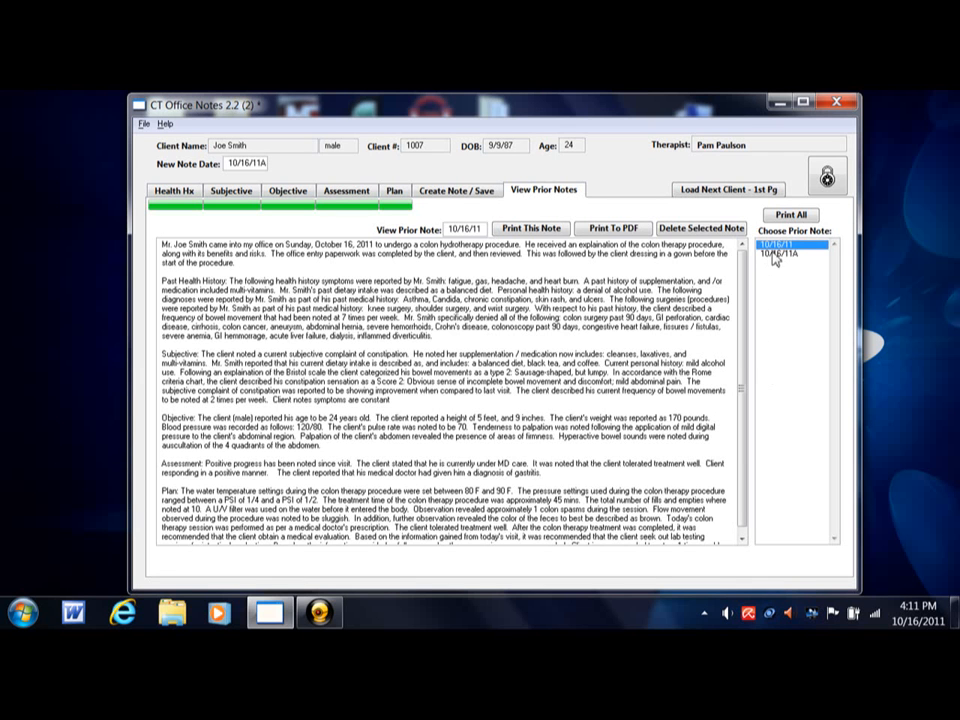
- Compare the 10/16/11A prior note with the 10/16/11 one and print the 10/16/11 note to PDF
click(777, 254)
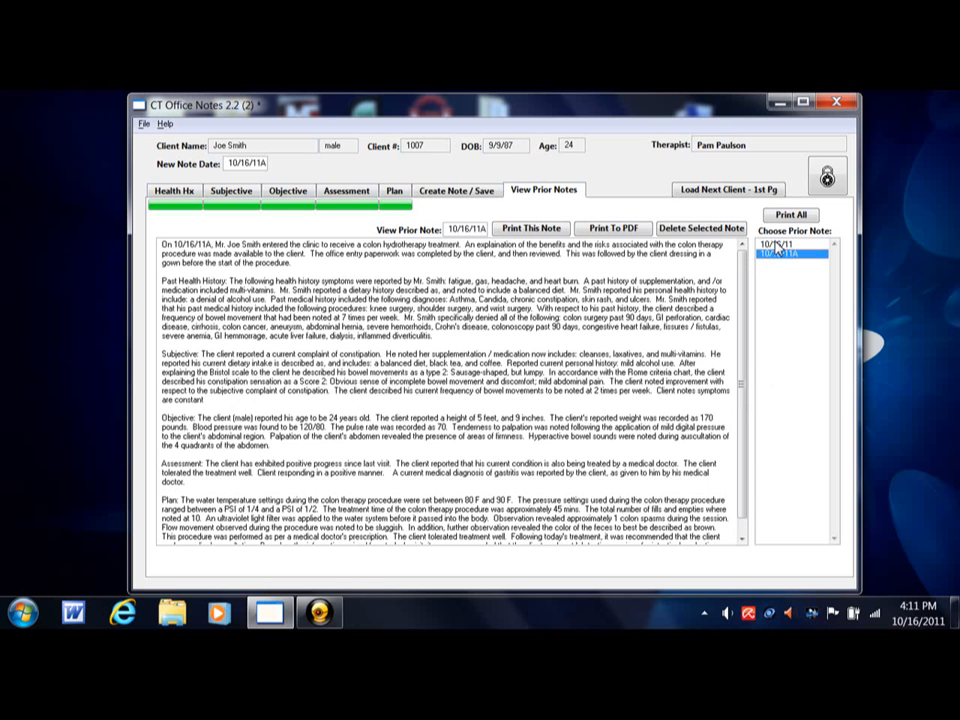
click(777, 244)
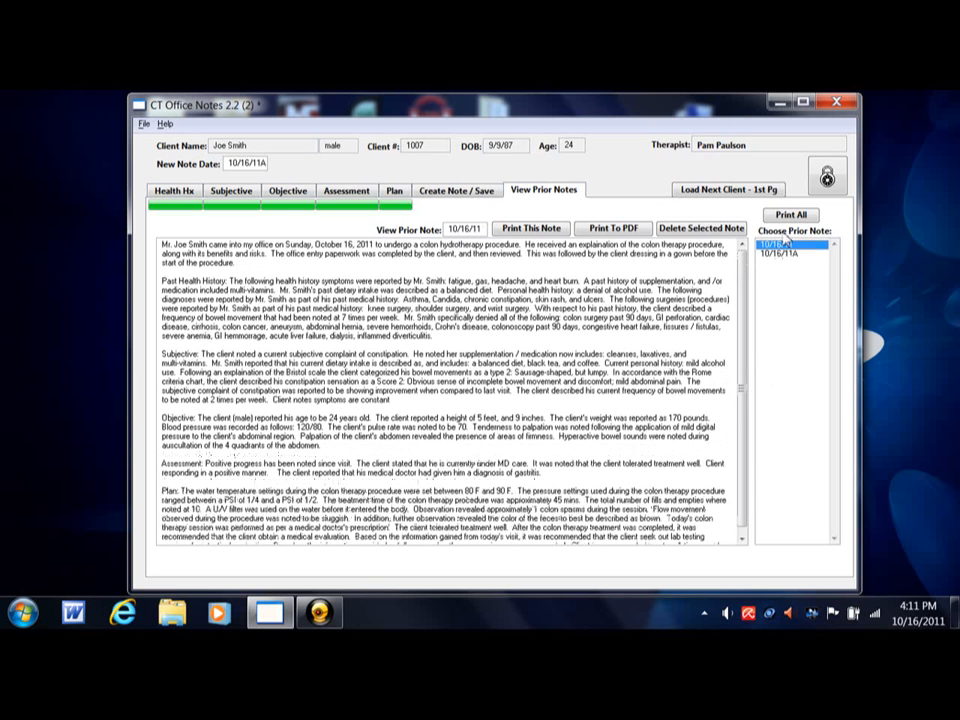
click(789, 218)
click(623, 230)
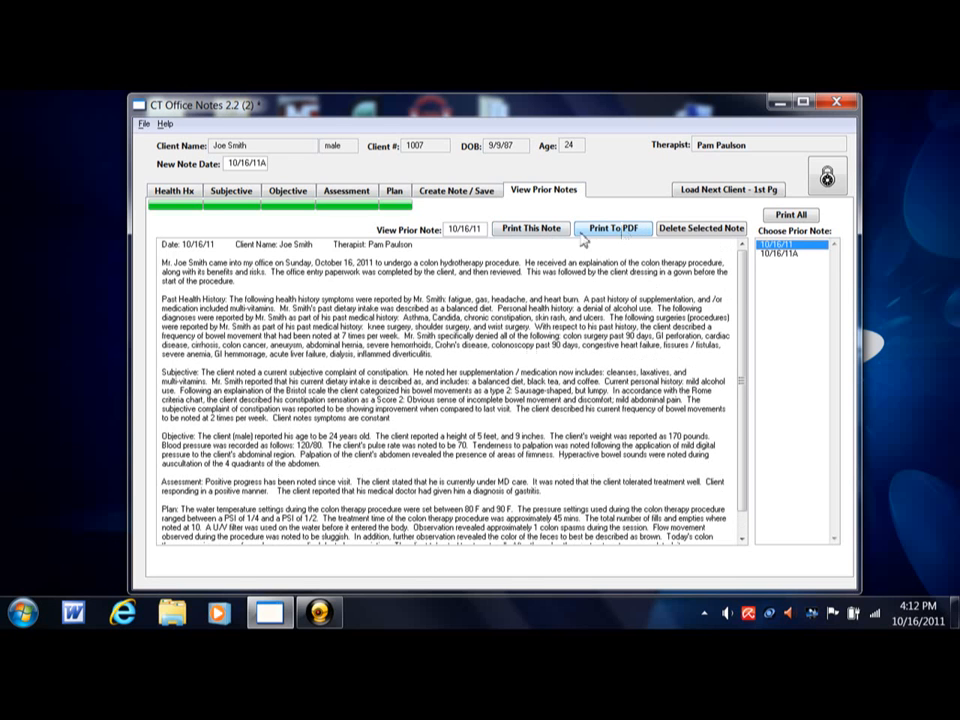
click(623, 232)
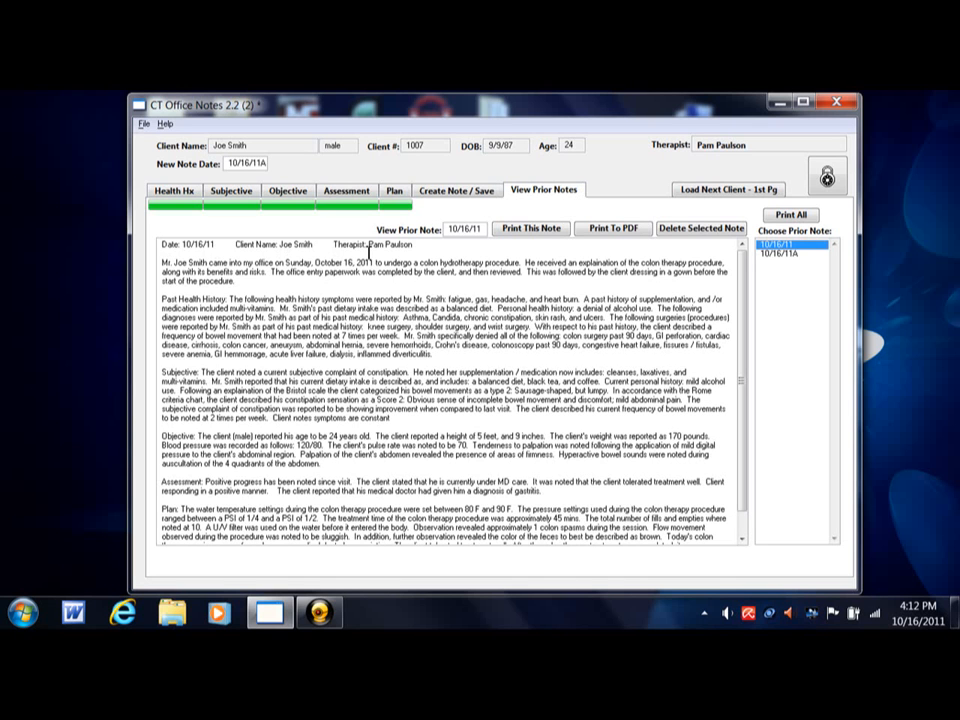
- Examine the date, client name and therapist details in the header line of the 10/16/11 note
drag(334, 245, 405, 245)
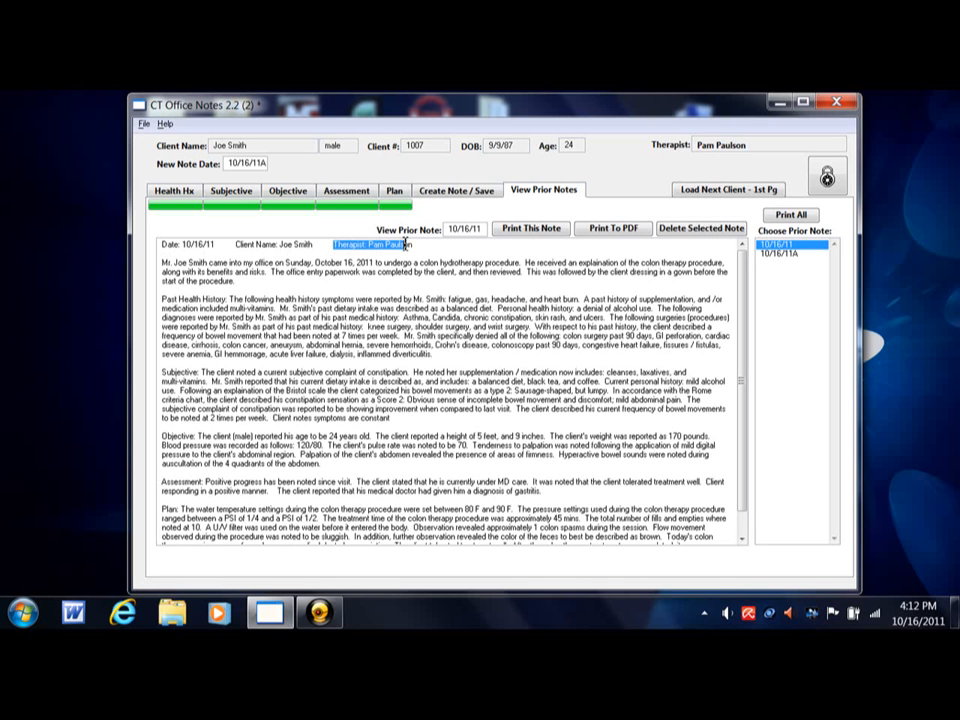
click(306, 247)
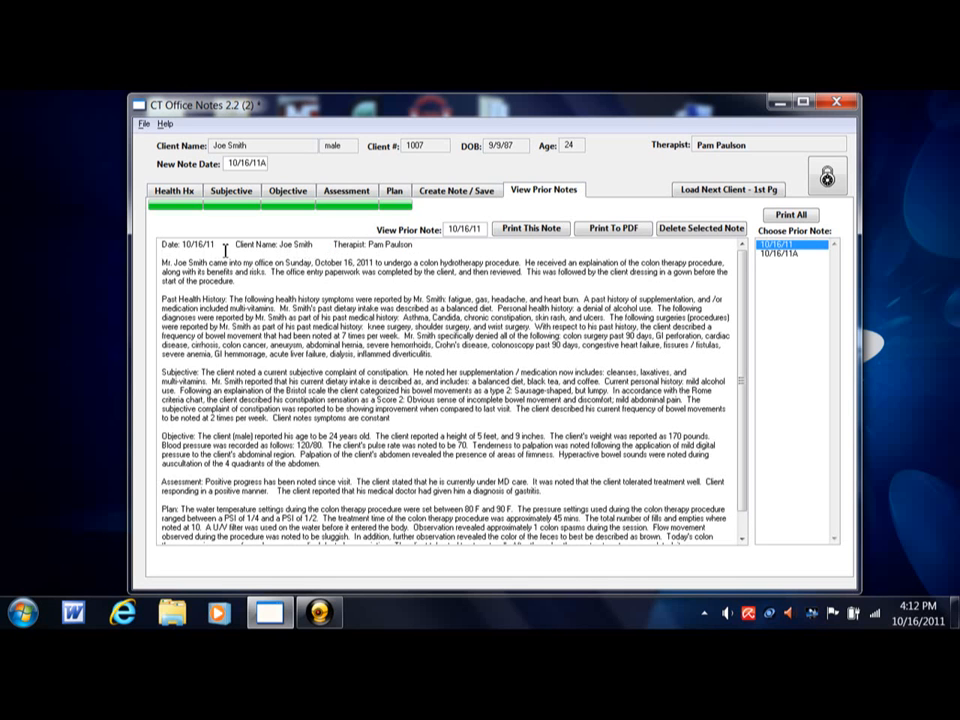
key(ctrl)
key(ctrl)
key(ctrl)
- Leave the prior notes for the note creation page and return to the client info page to load the next client
click(490, 195)
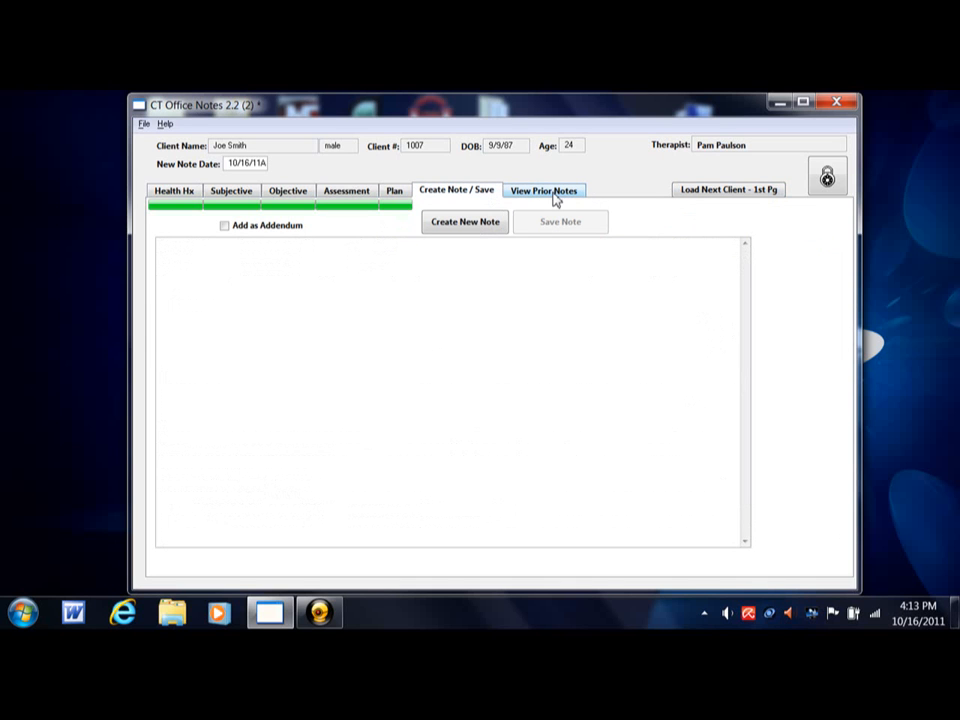
click(700, 195)
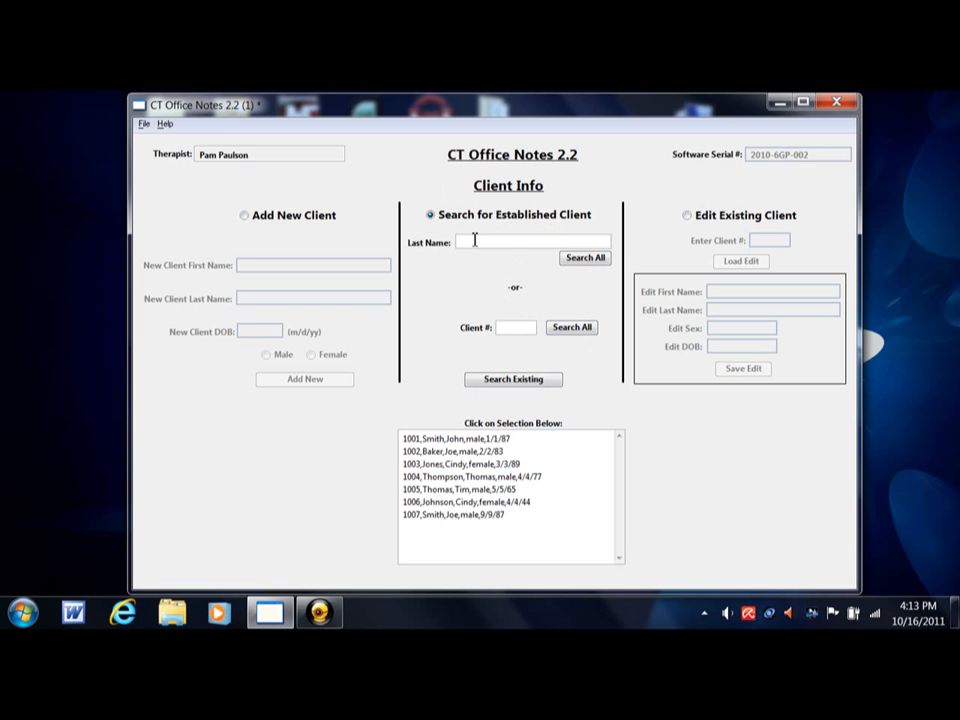
key(ctrl)
key(ctrl)
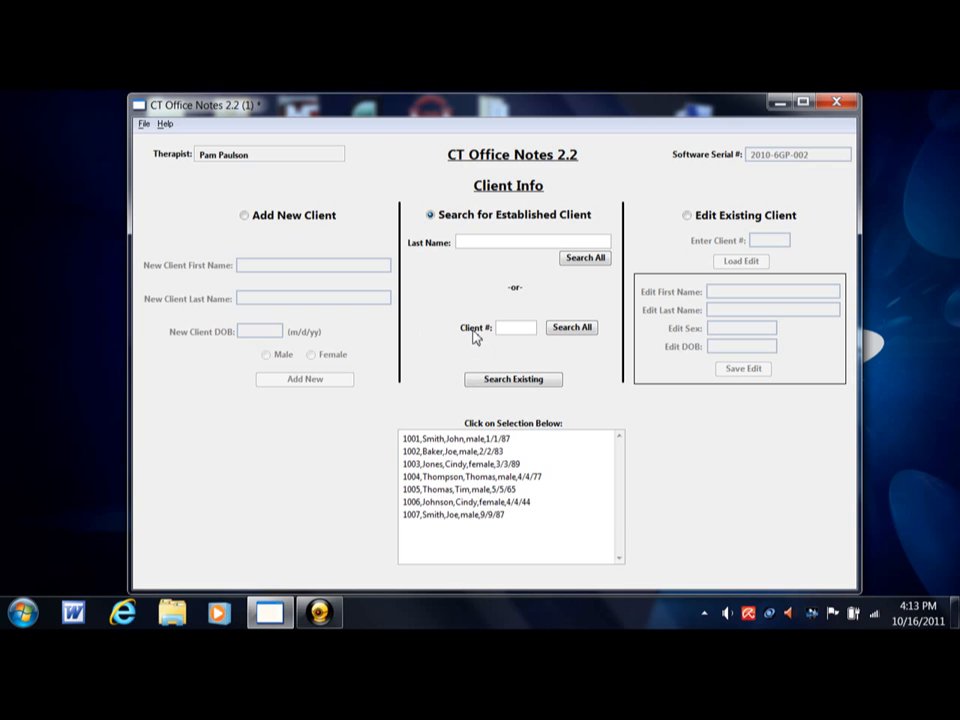